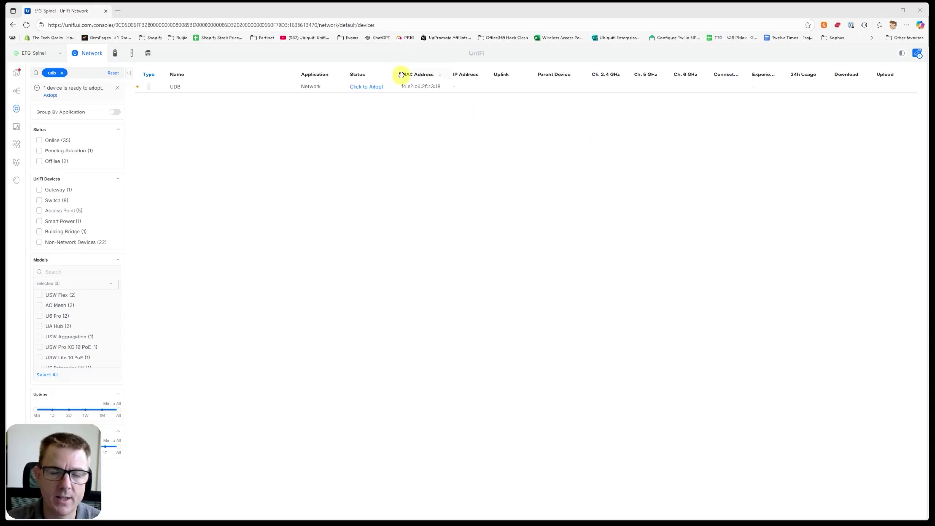
Adopt the UDB device bridge and update its firmware to version 6.5.87
left_click(347, 88)
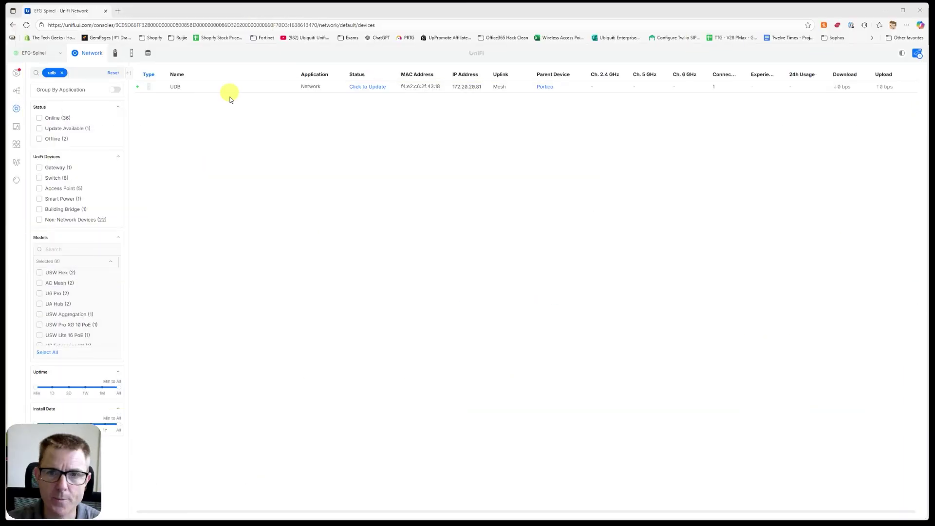
left_click(361, 89)
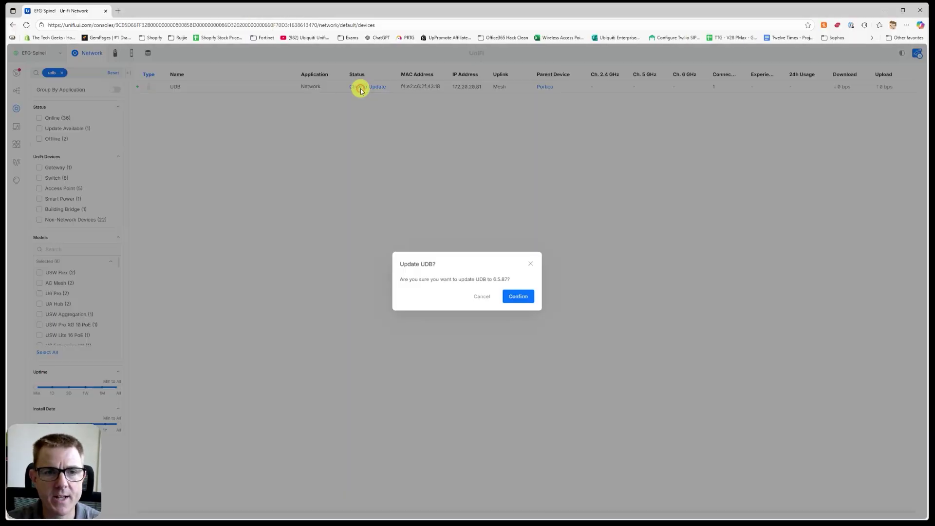
left_click(521, 295)
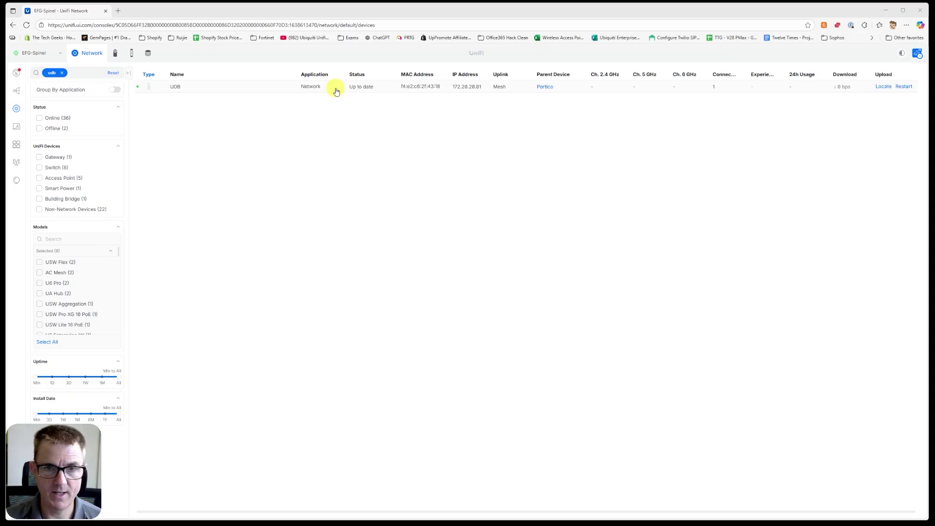
Check the UDB's mesh signal, then set its Port 1 to native network VLAN 30 - Home Network with all tagged VLANs blocked
left_click(336, 92)
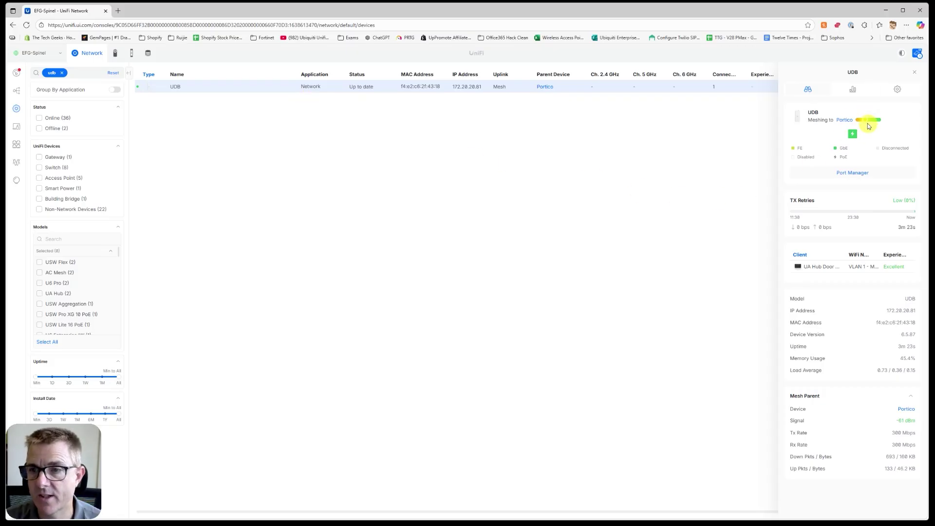
mouse_move(867, 125)
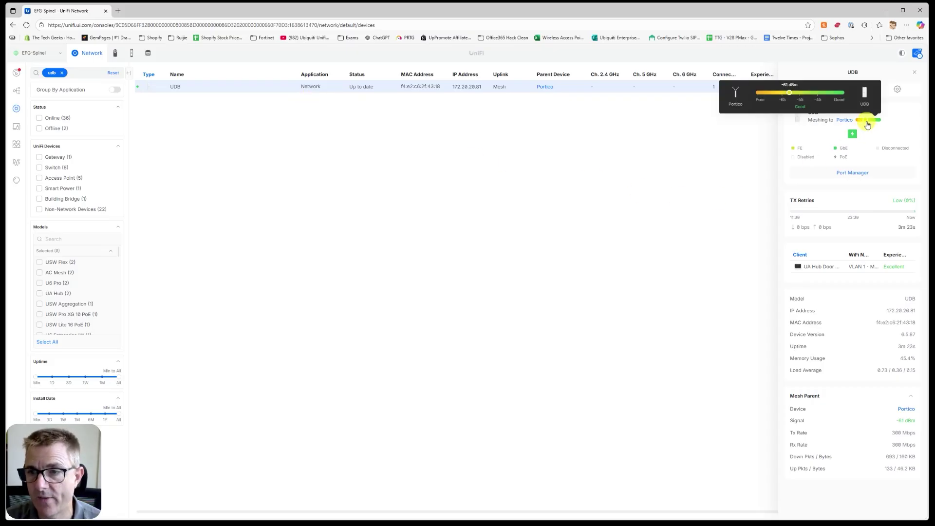
left_click(865, 173)
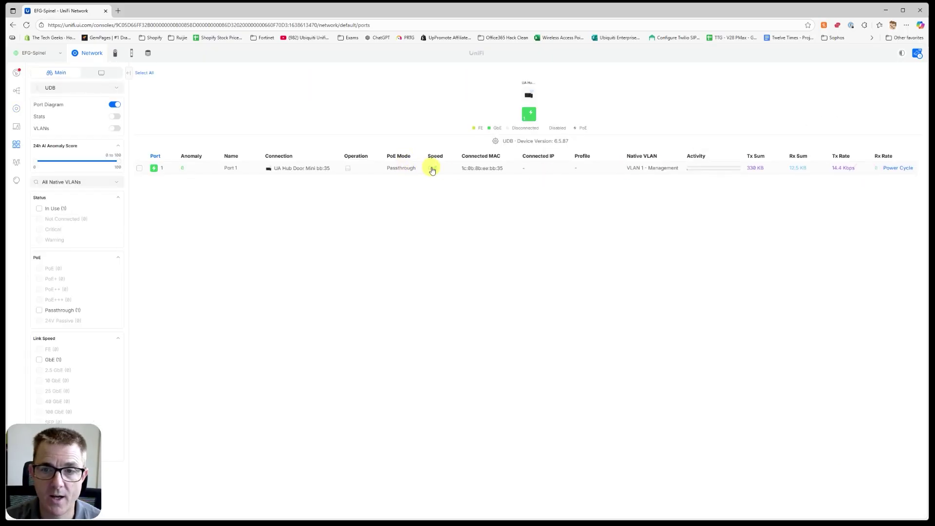
left_click(648, 169)
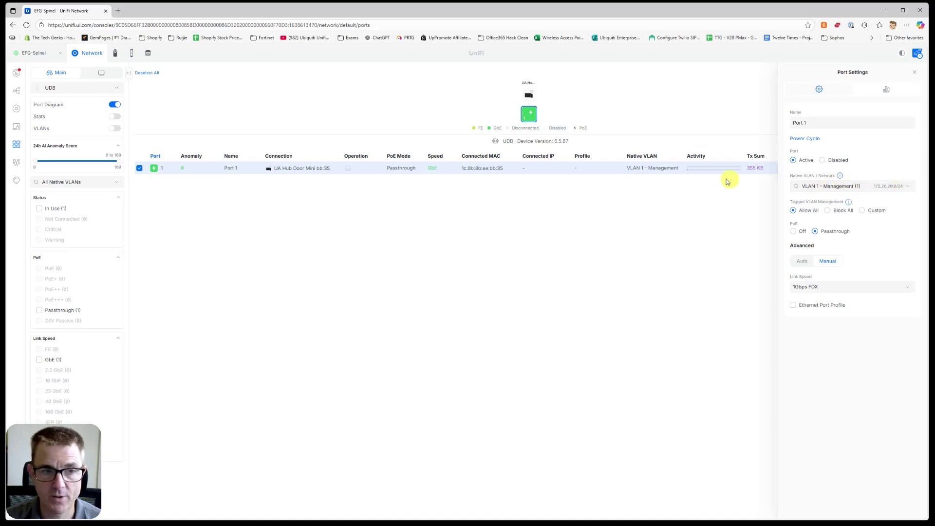
left_click(908, 186)
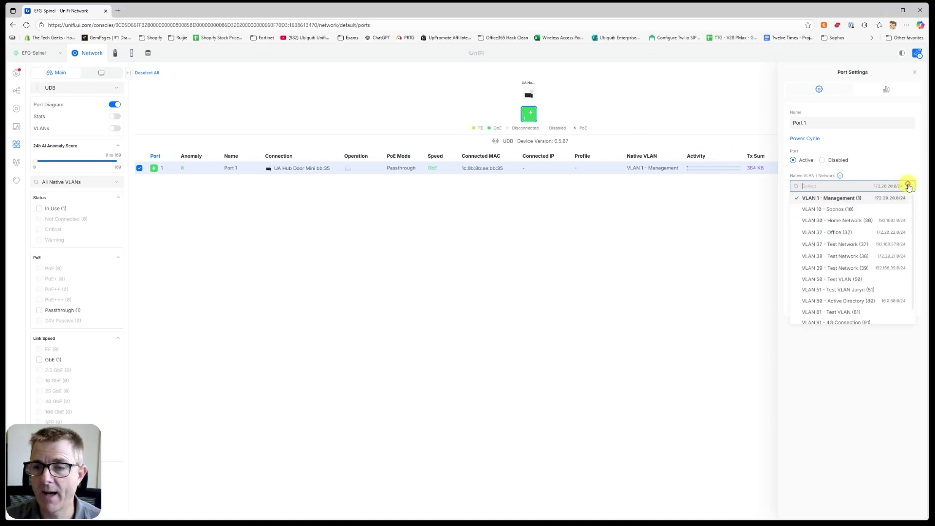
left_click(856, 222)
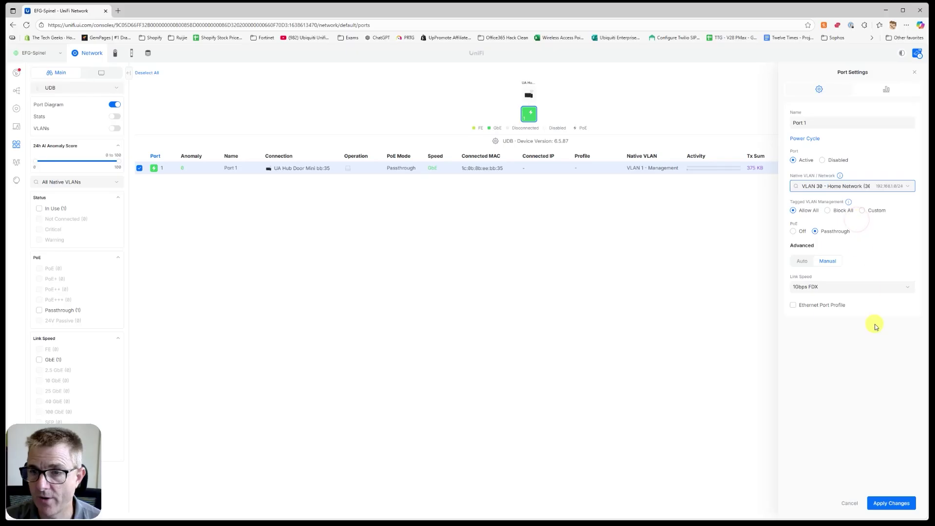
left_click(839, 211)
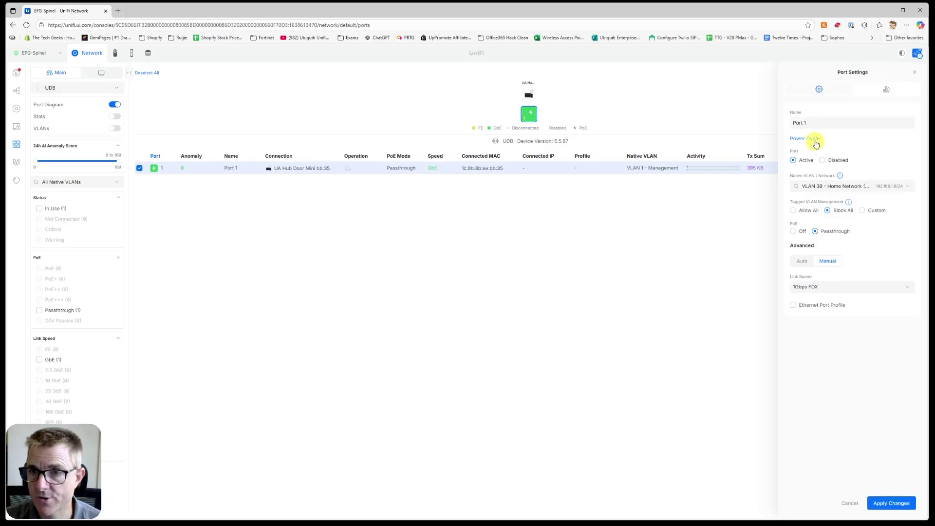
Rename the UDB's Port 1 as UA-Hub-Door-Mini Main Gate and apply the port changes
left_click_drag(808, 124, 793, 126)
type("UA-H")
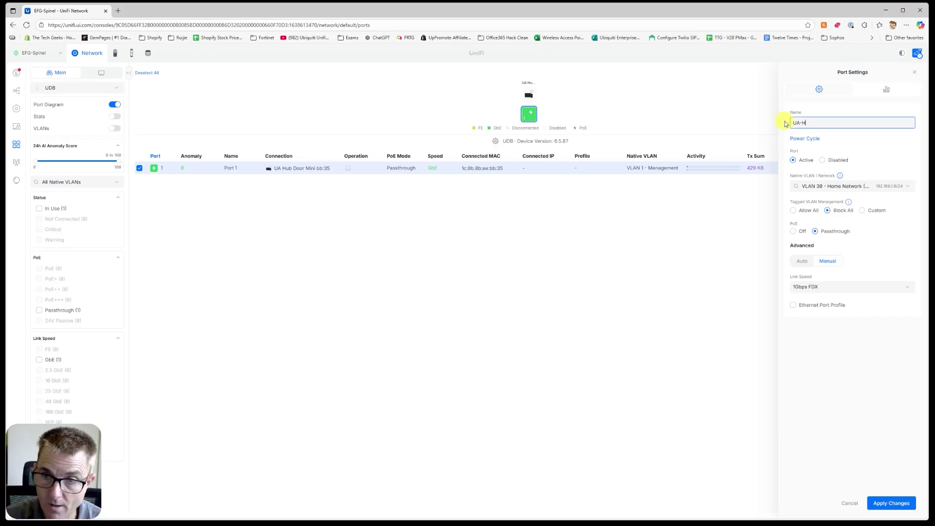
type("ub-Door-")
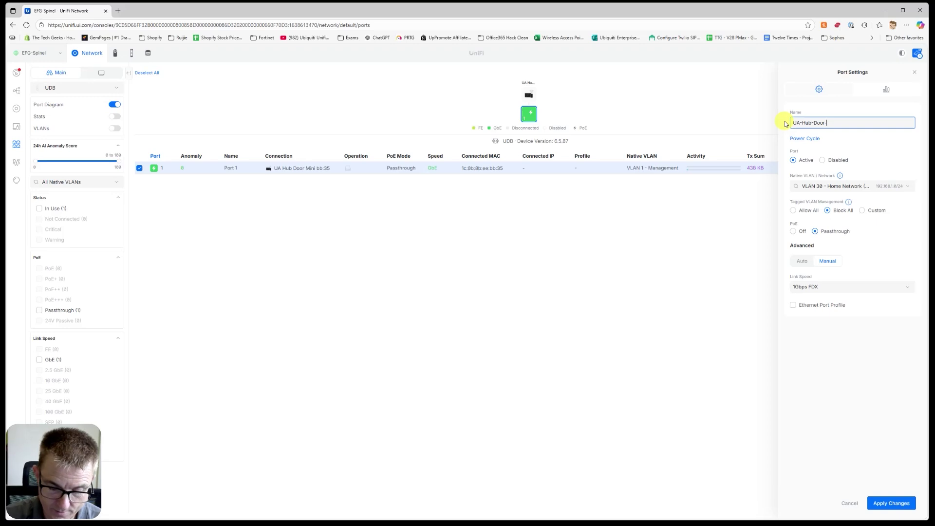
type("Mini Gate")
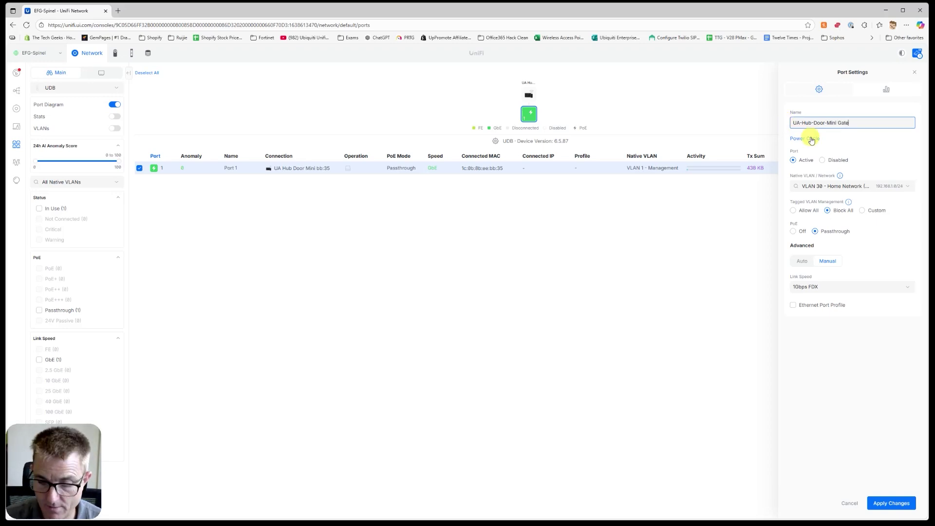
key("BackSpace")
key("BackSpace")
type("Main")
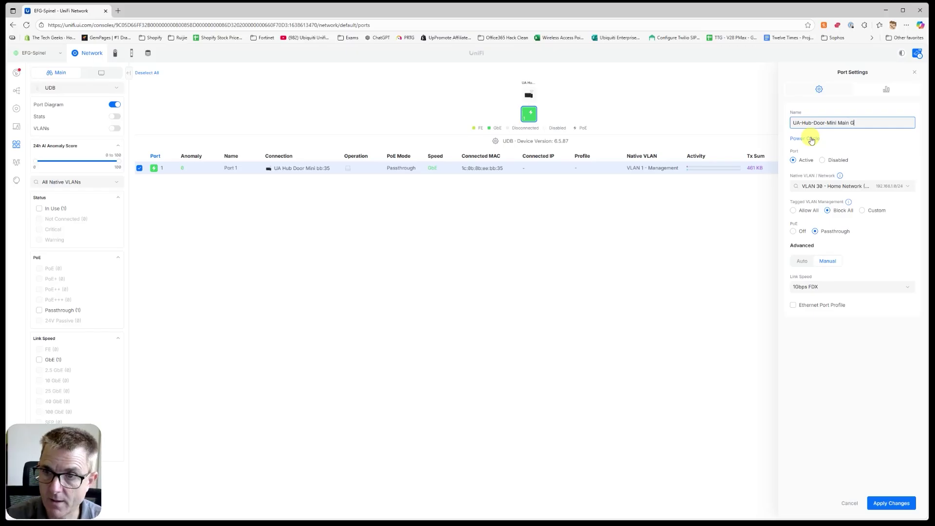
left_click(891, 503)
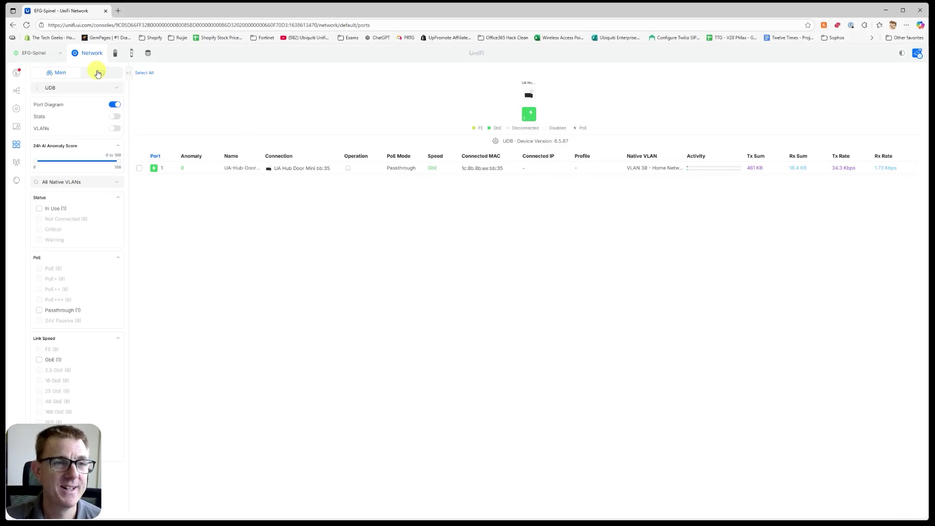
Return to the device list and set the UDB's antenna type to Omni Antenna, applying the change
left_click(15, 25)
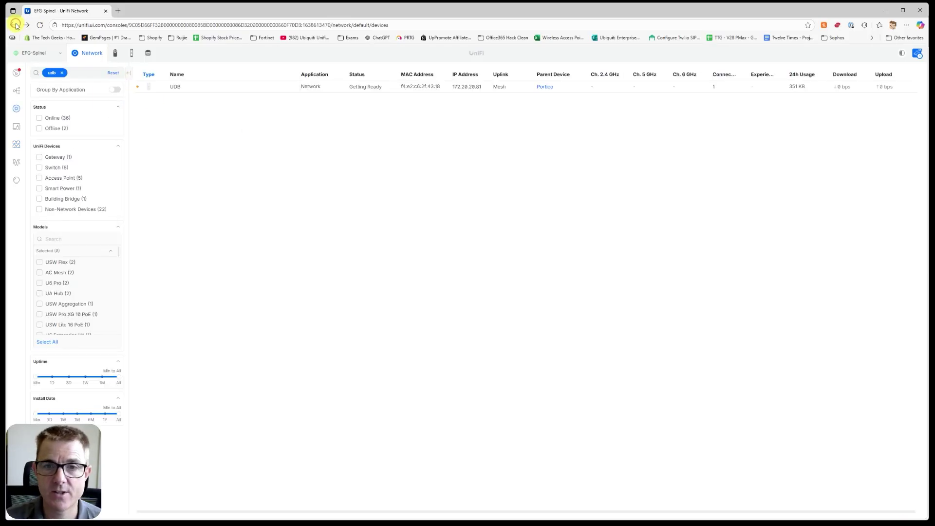
left_click(223, 86)
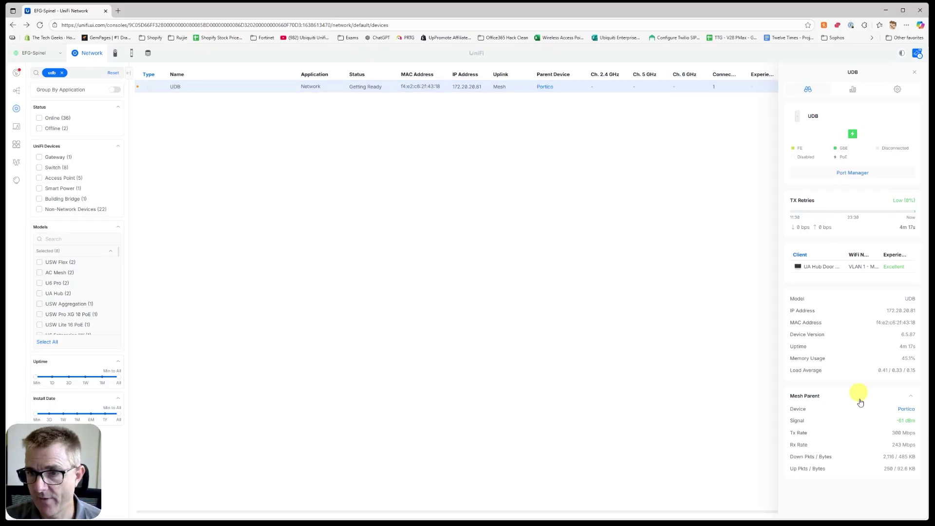
left_click(898, 89)
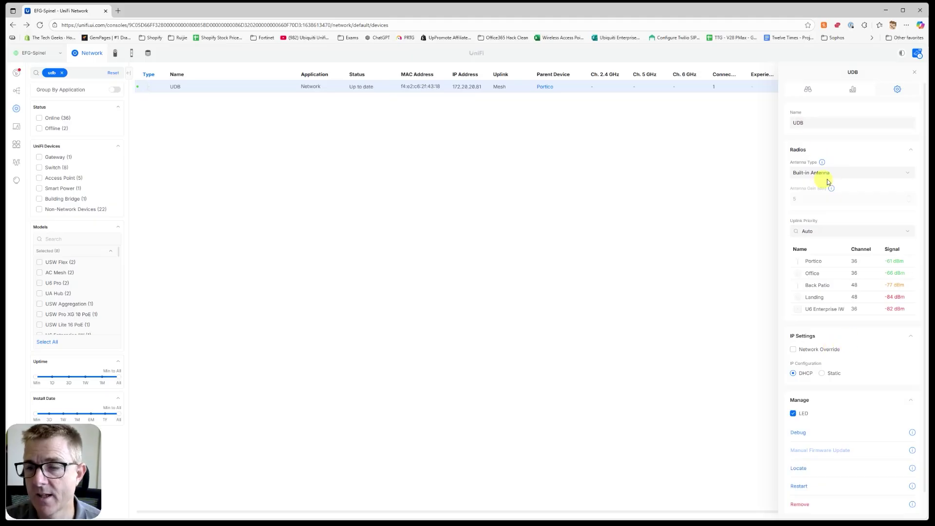
left_click(844, 175)
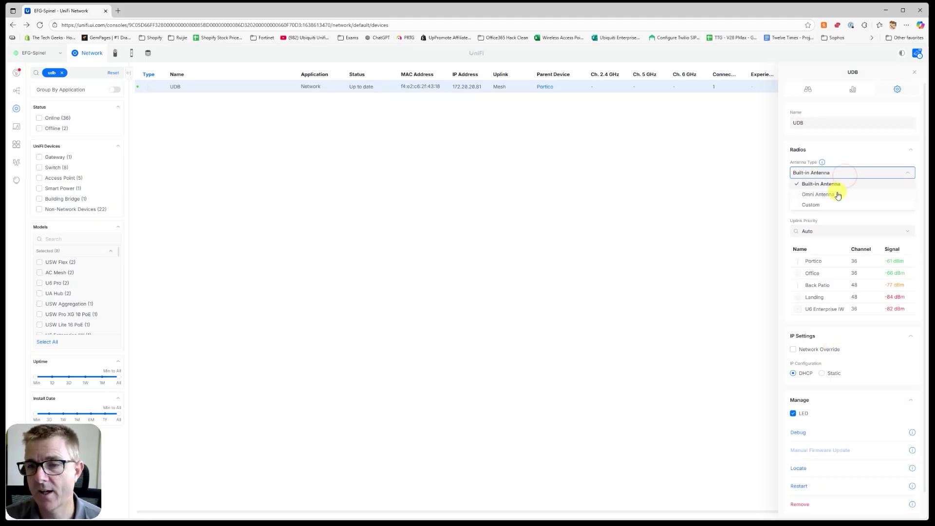
left_click(837, 195)
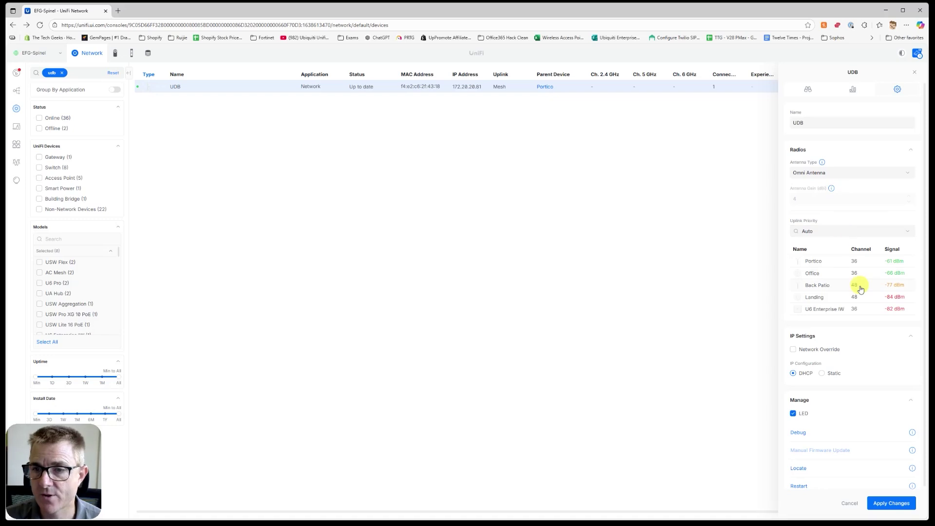
left_click(889, 506)
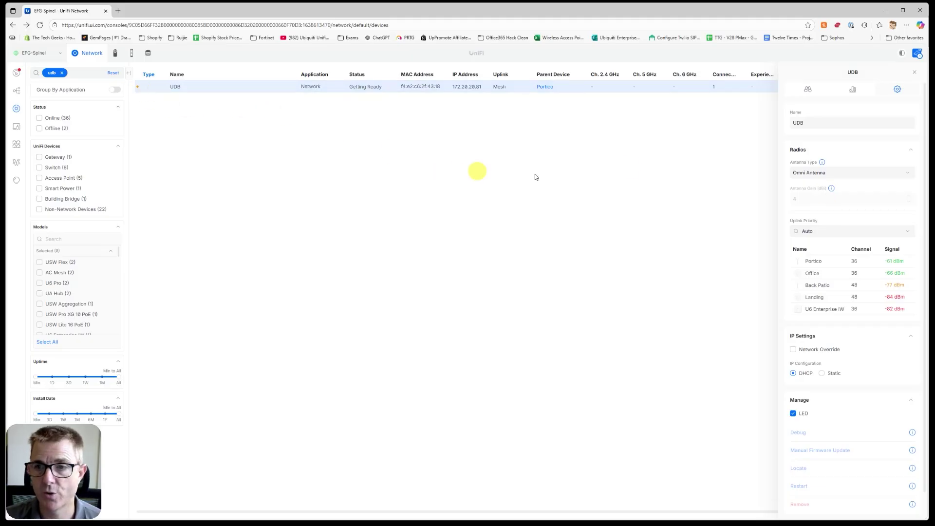
Rename the UDB device as UDB - Main Gate, apply the change and close its details
double_click(841, 123)
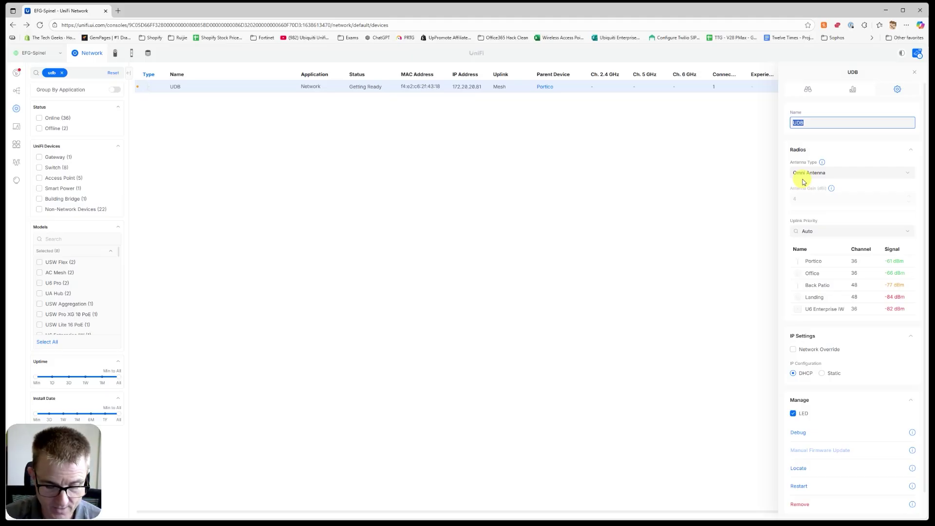
key("End")
type("- ")
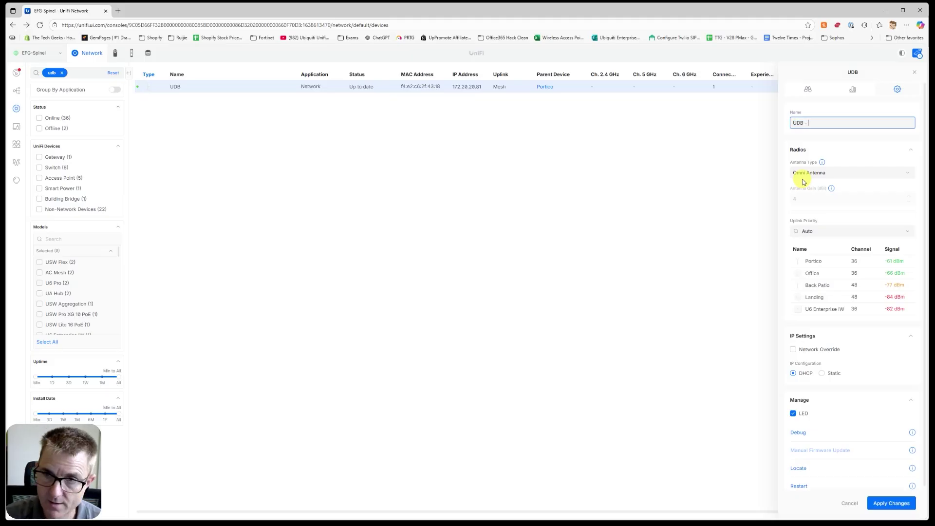
type("Main Gate")
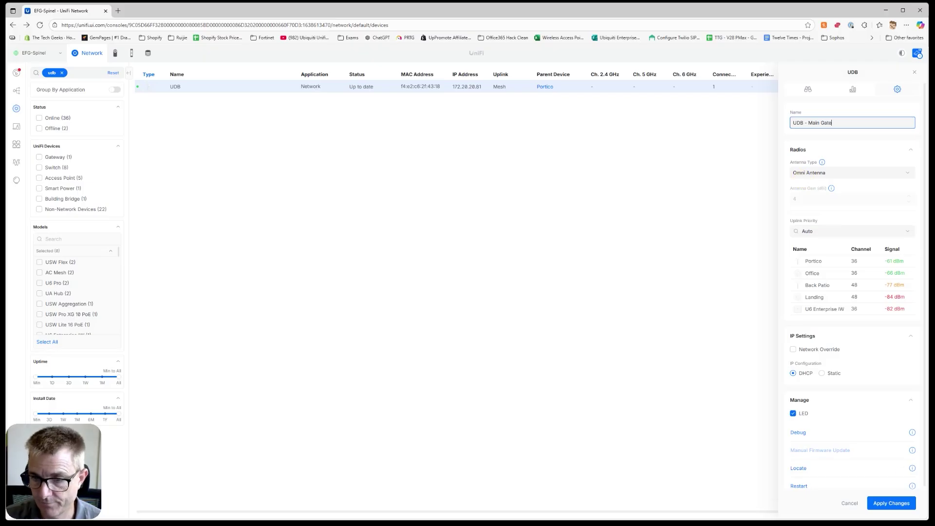
left_click(878, 503)
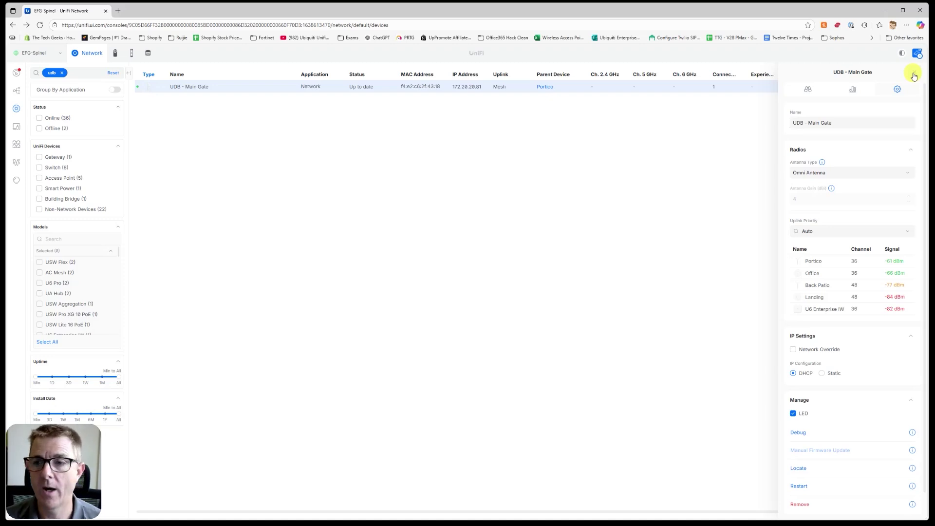
left_click(914, 74)
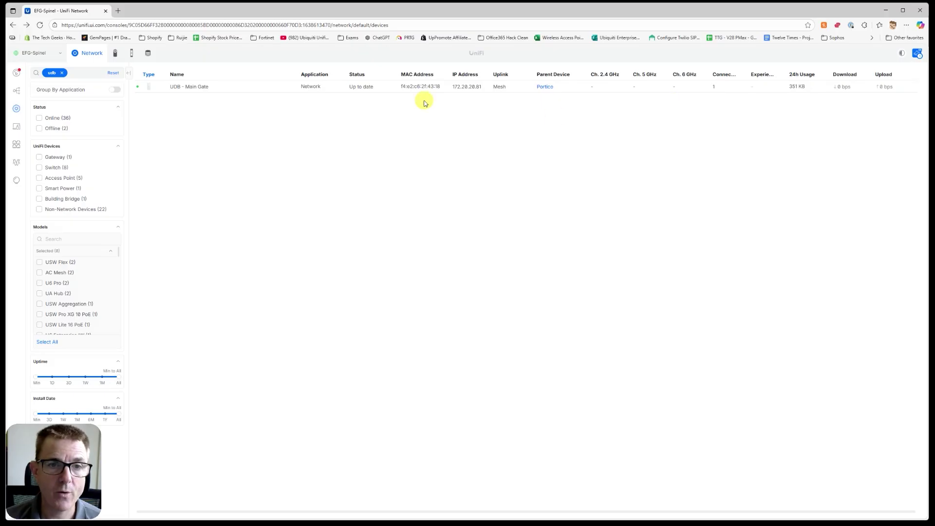
Examine the mesh link, connected clients and uplink signals of UDB - Main Gate, including its port management
left_click(371, 88)
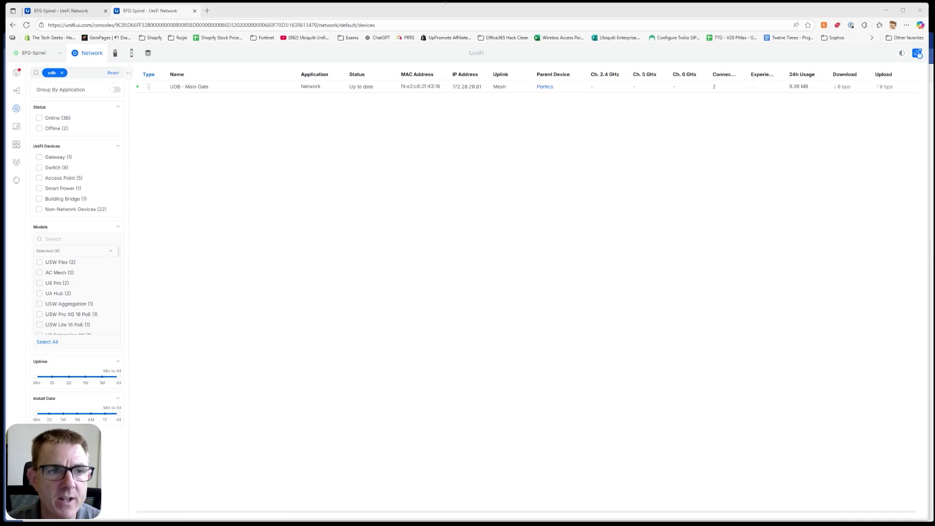
left_click(295, 88)
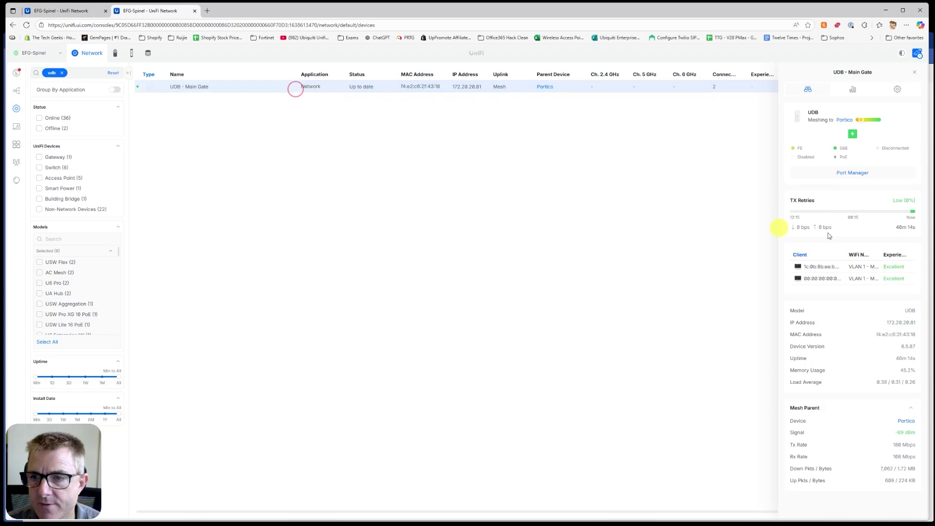
left_click(898, 89)
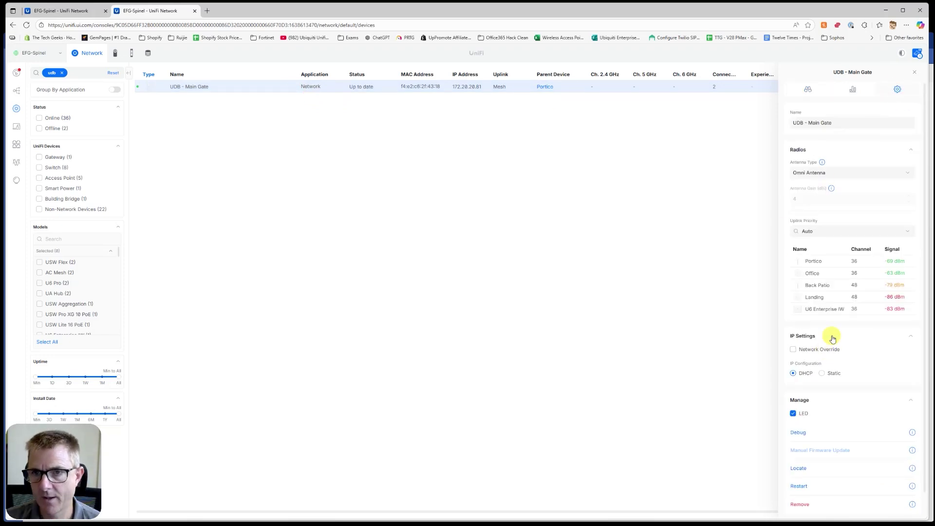
left_click(815, 93)
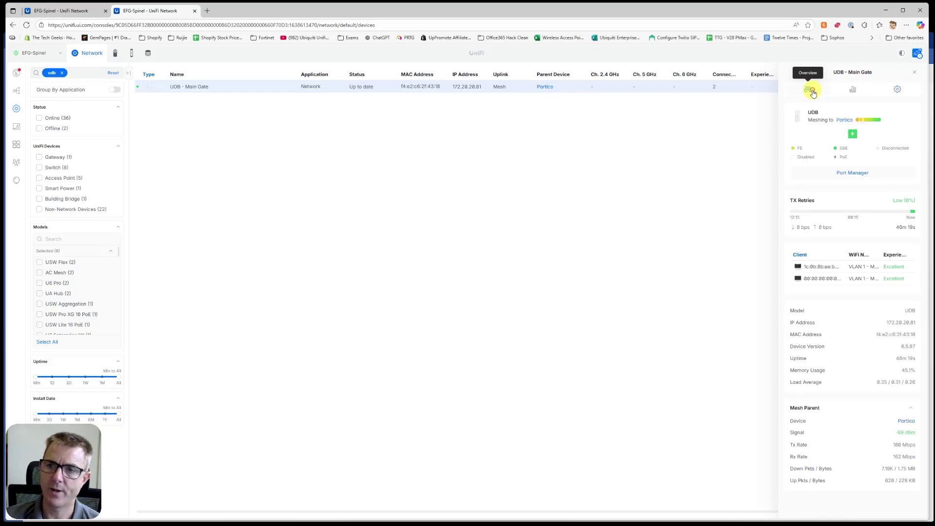
left_click(852, 169)
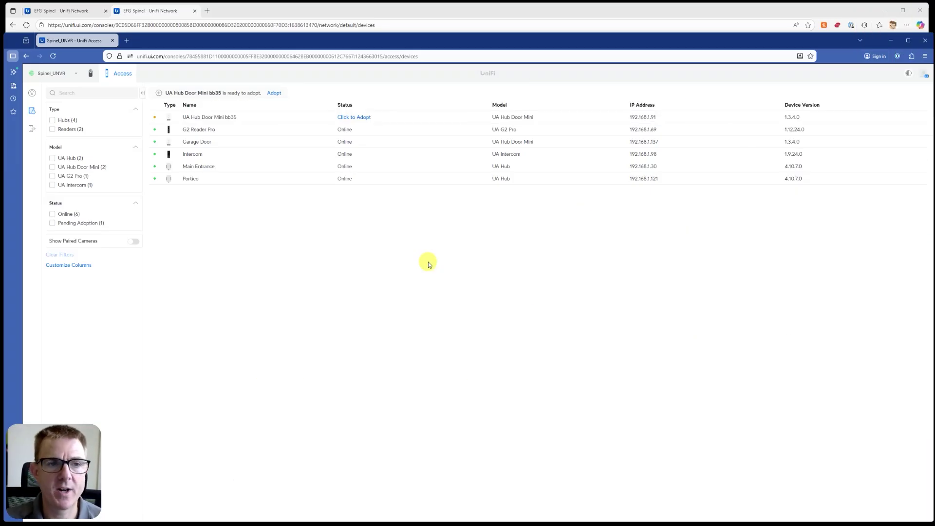
Adopt the UA Hub Door Mini bb35 and rename it as Main Gate, applying the change and closing its details
left_click(358, 118)
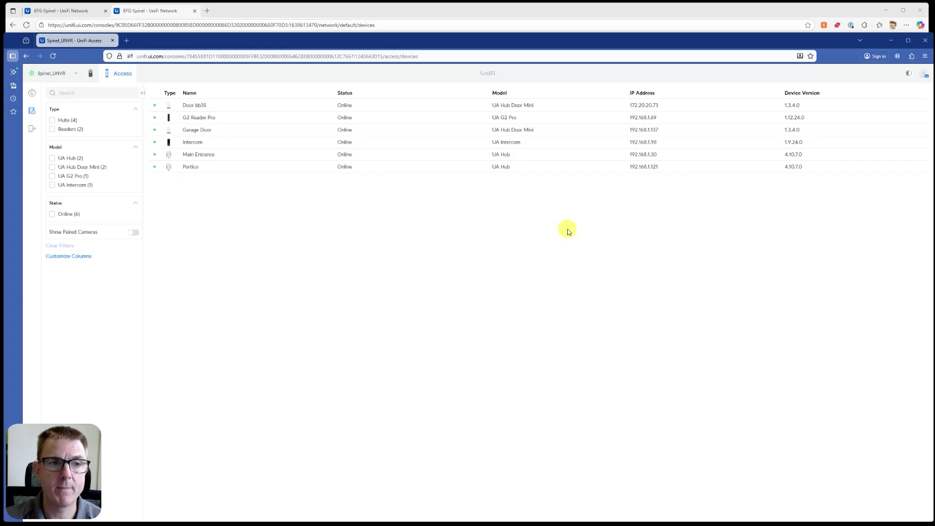
left_click(220, 111)
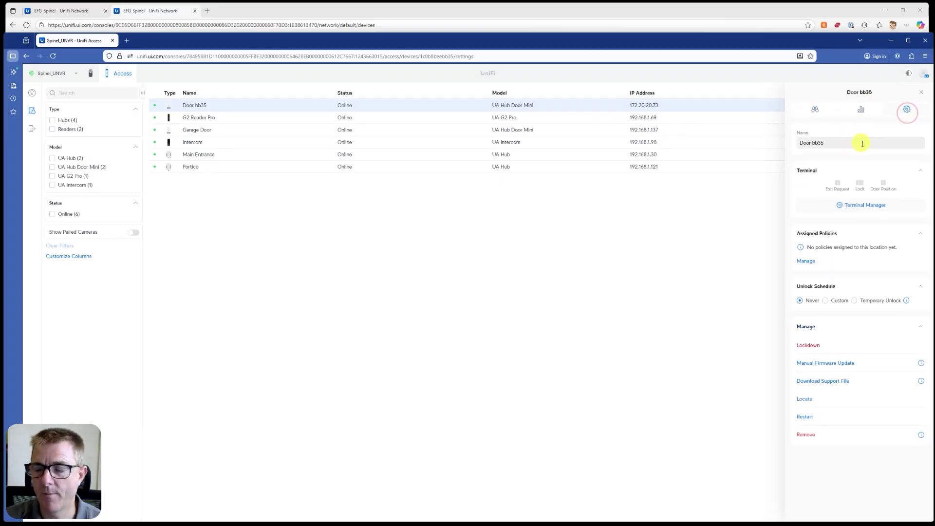
left_click(861, 143)
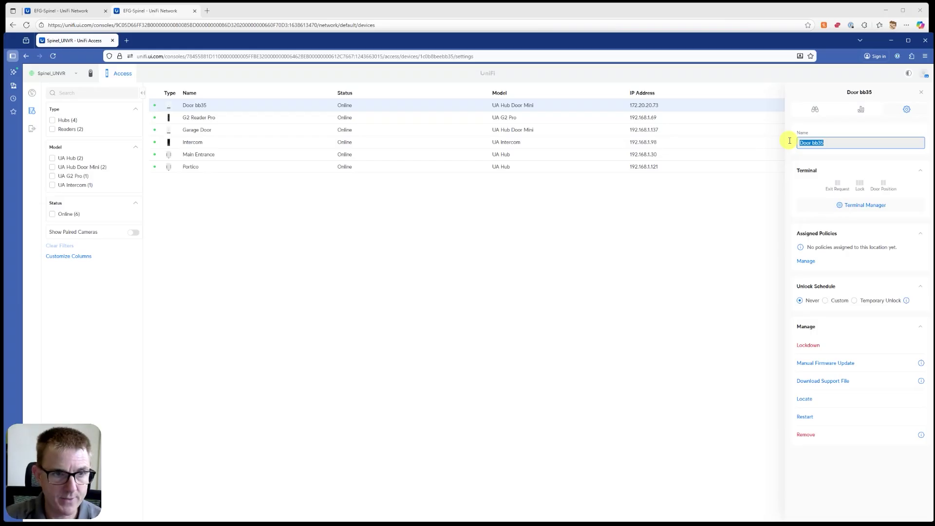
type("Main Gate")
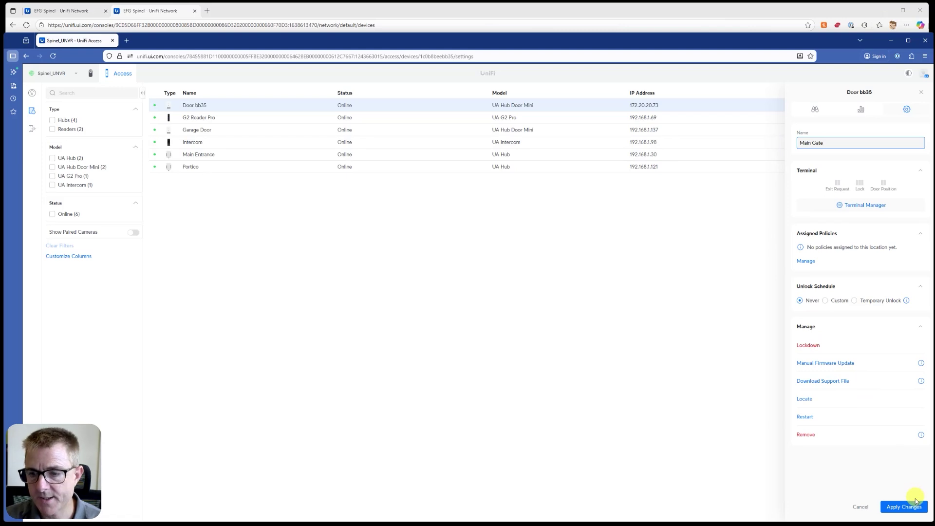
left_click(917, 509)
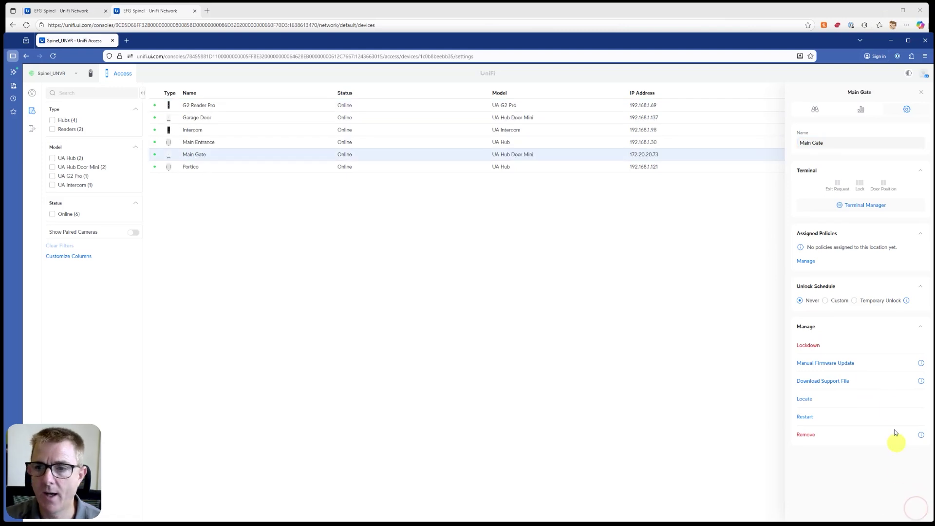
left_click(921, 95)
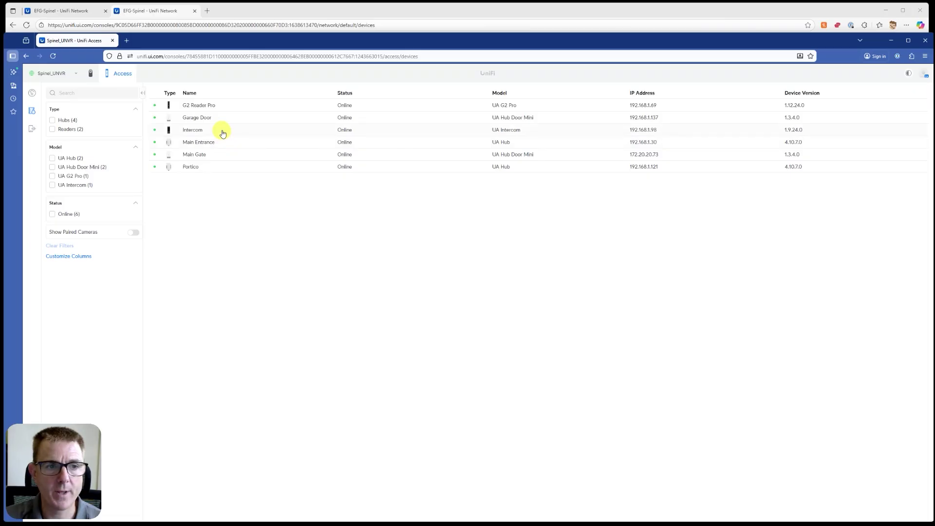
Review the Portico hub's overview and settings, including its paired devices and assigned policies
left_click(222, 170)
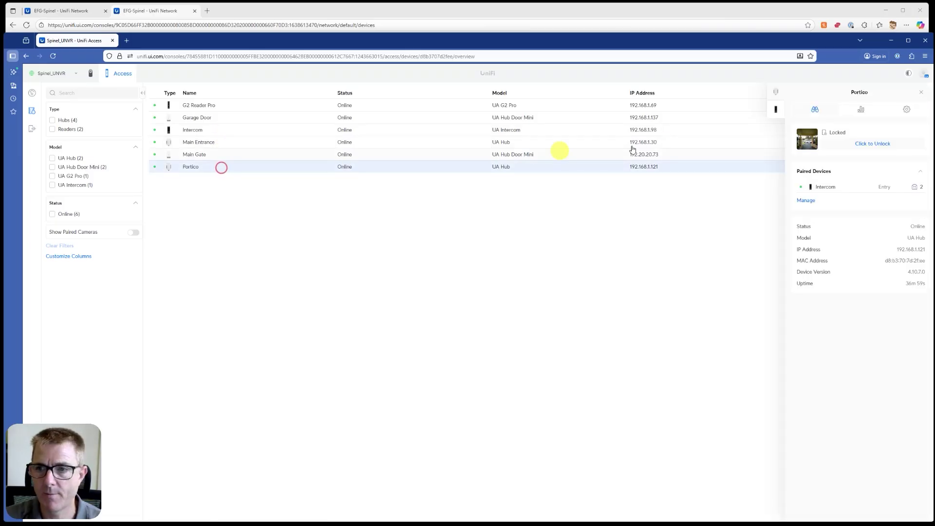
left_click(911, 112)
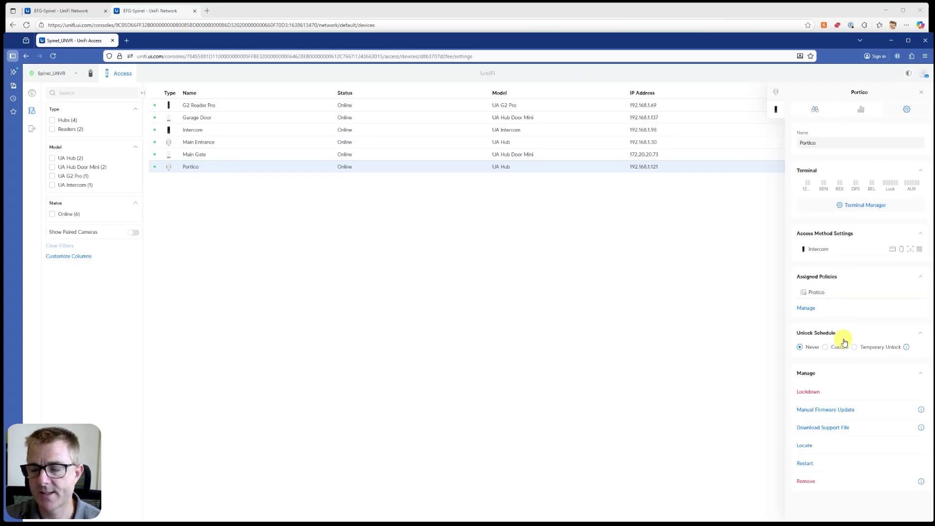
left_click(924, 94)
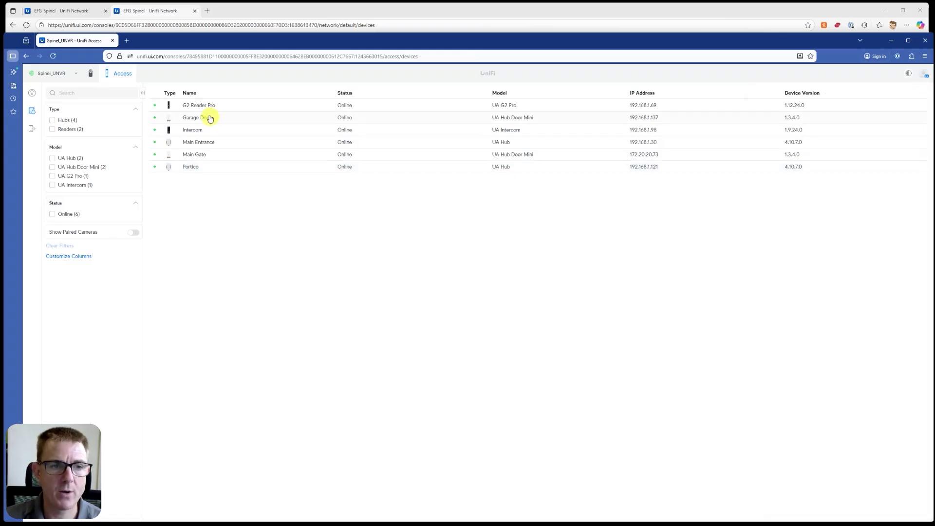
Pair the Front Right - PTZ camera with the Main Gate hub, confirming its removal from the current pairing
left_click(206, 157)
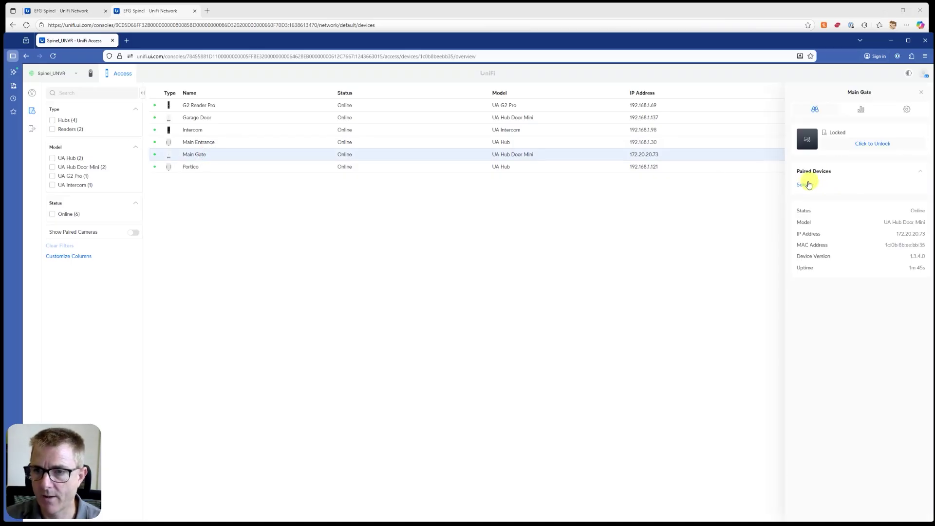
left_click(805, 185)
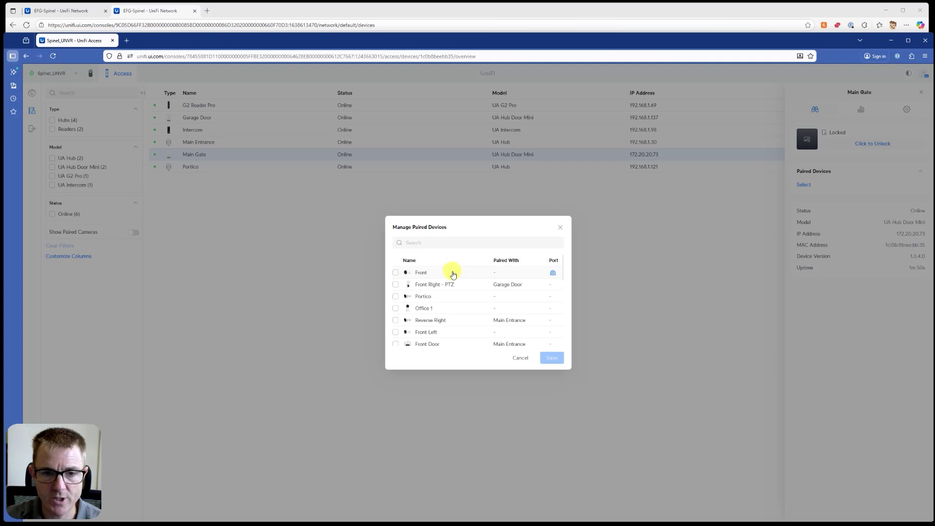
left_click(443, 288)
left_click(548, 358)
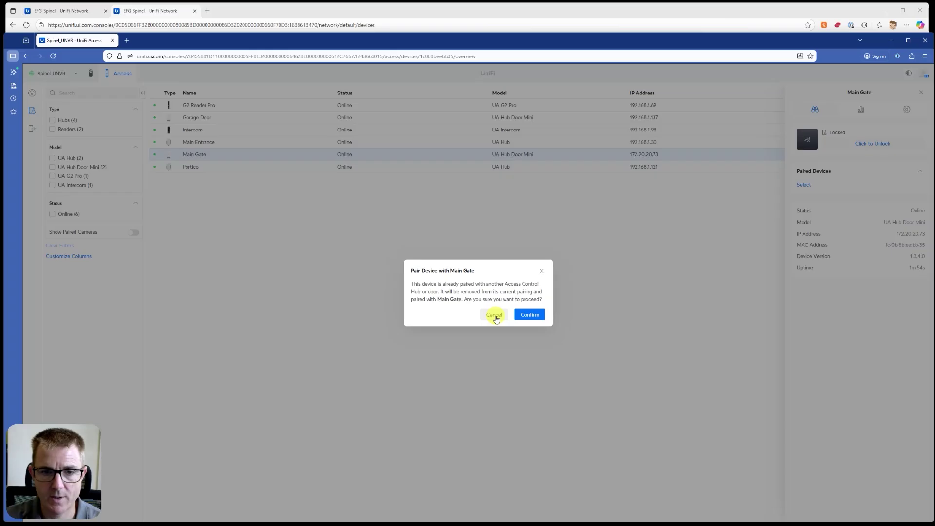
left_click(527, 314)
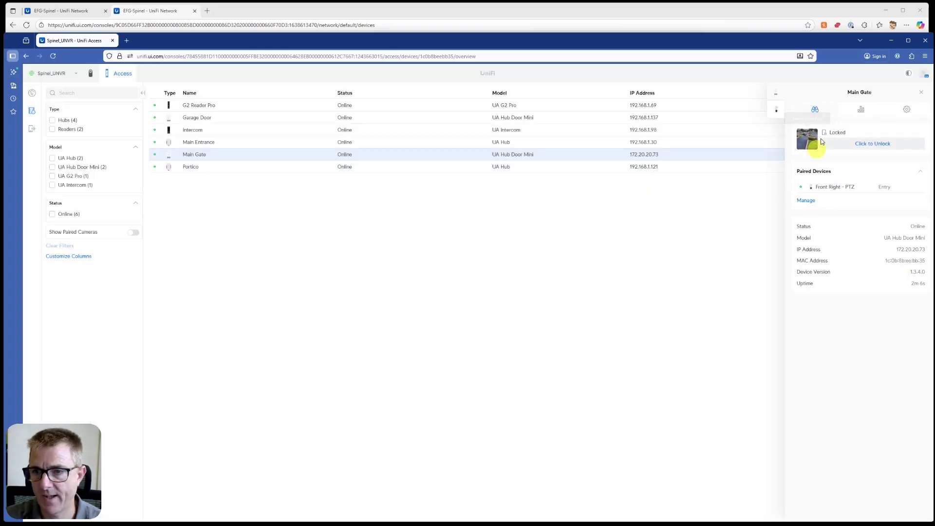
From Main Gate's assigned policies, start a new policy named Main Gate with Main Gate as its only custom location
left_click(907, 111)
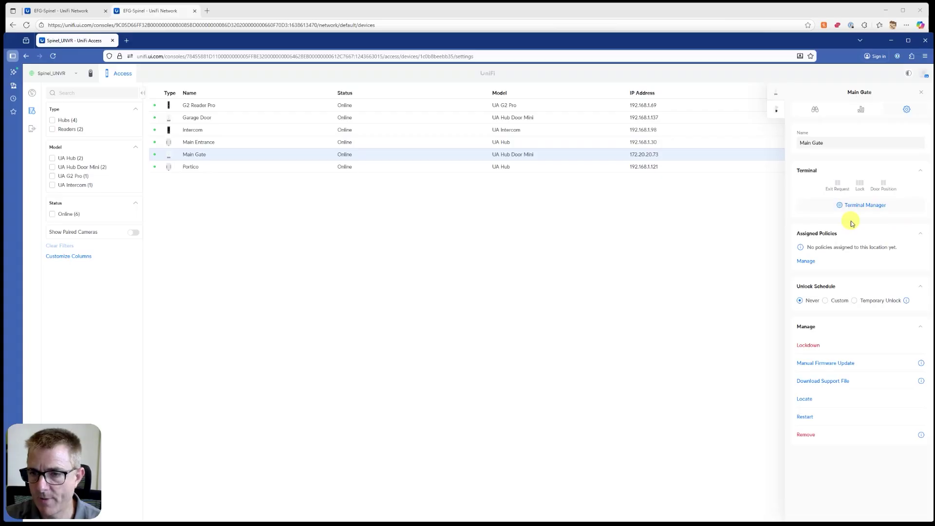
left_click(810, 265)
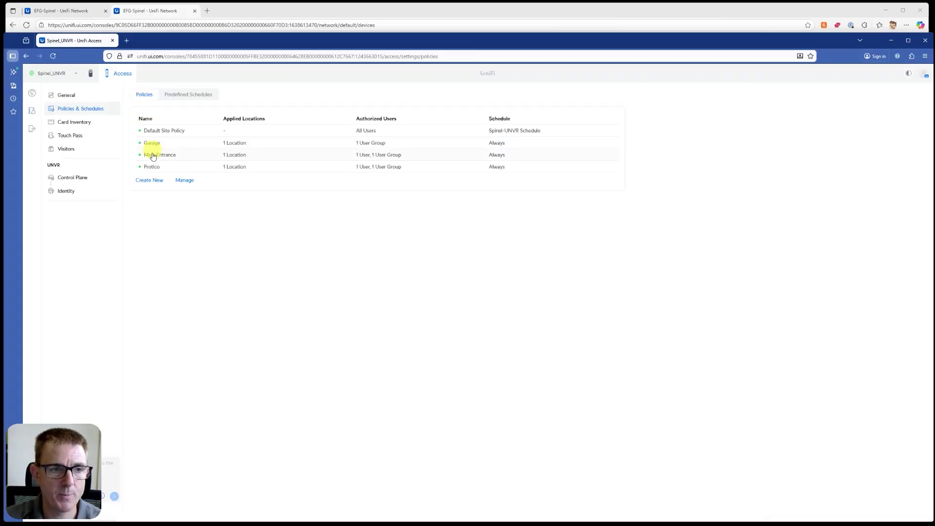
left_click(147, 181)
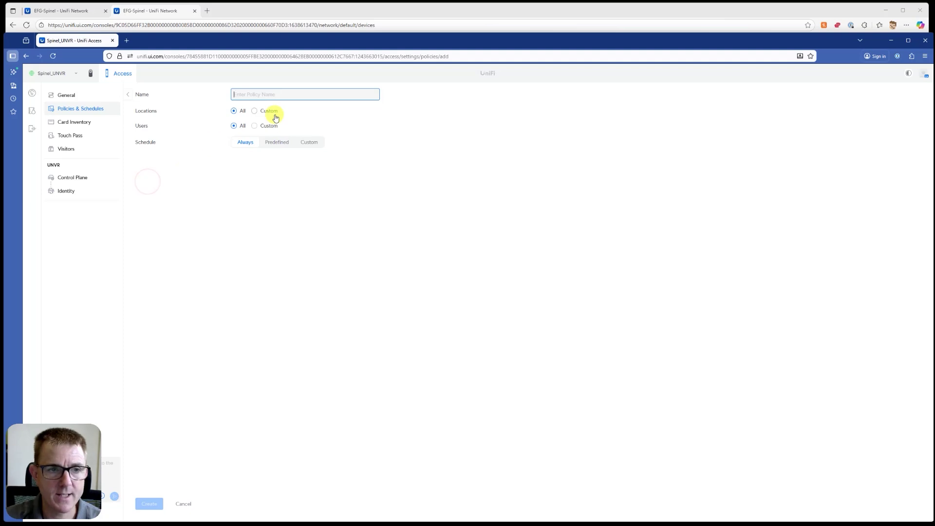
type("Main Gate")
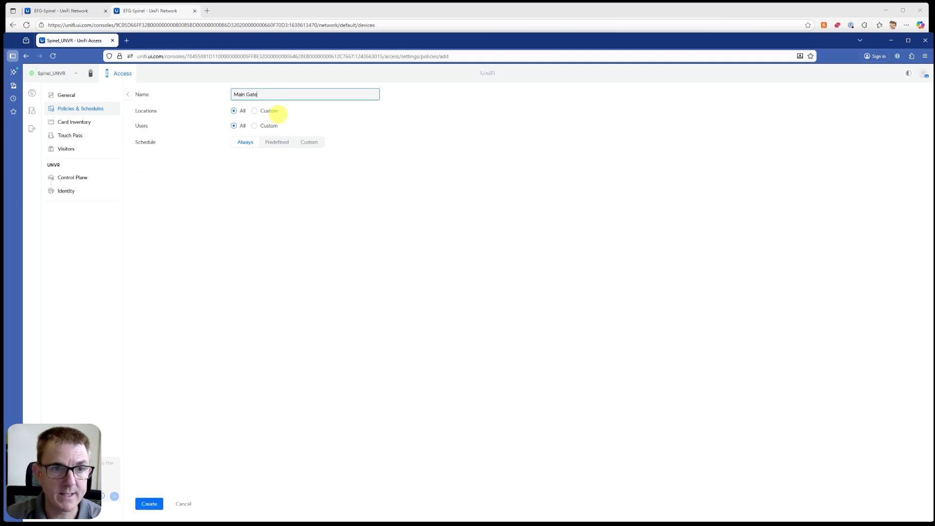
left_click(253, 112)
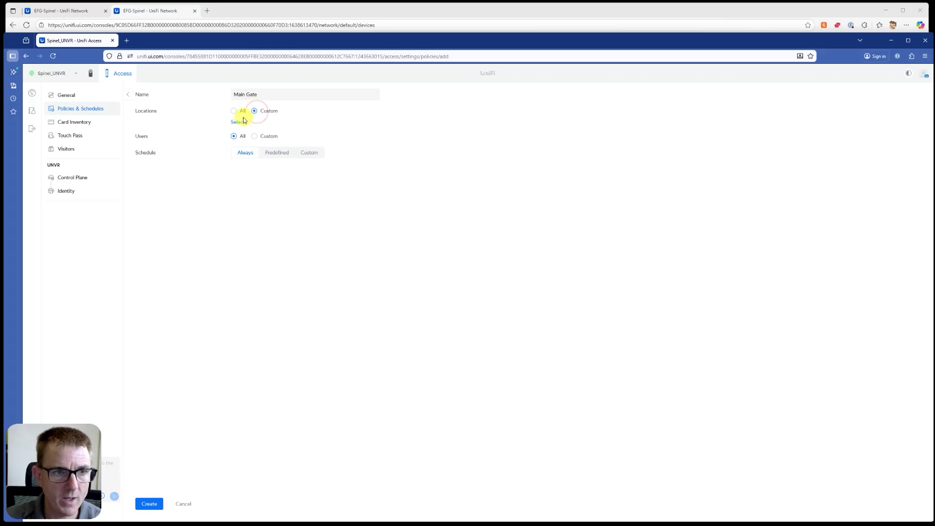
left_click(238, 123)
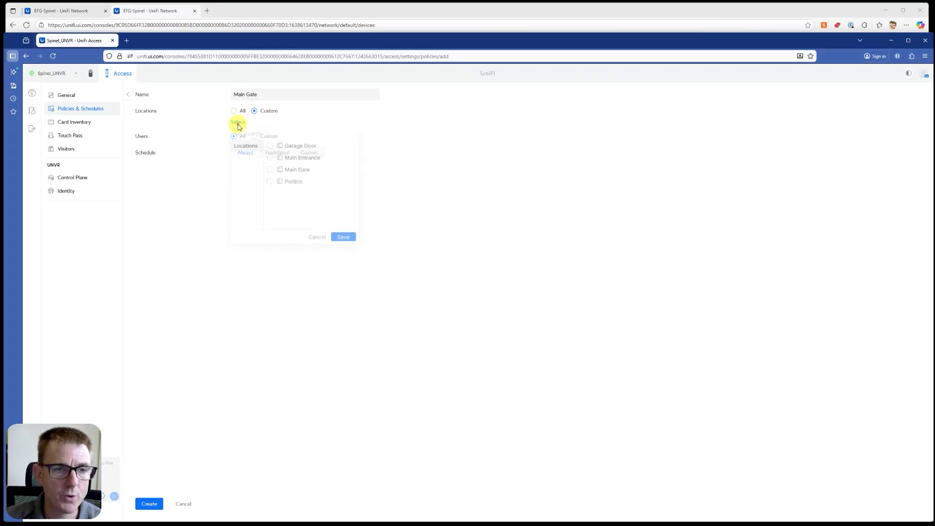
left_click(270, 169)
left_click(343, 237)
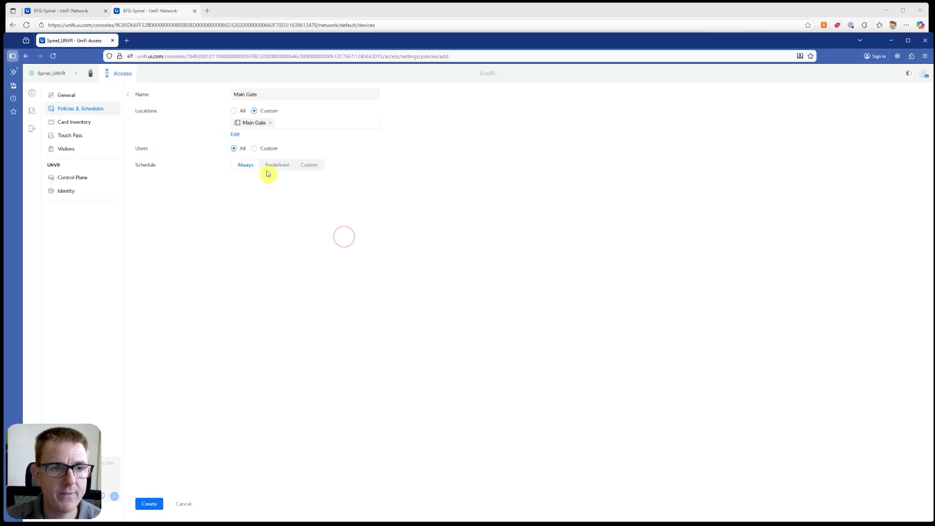
Limit the policy to five custom users, the Security account and four individual people, and create the policy
left_click(254, 148)
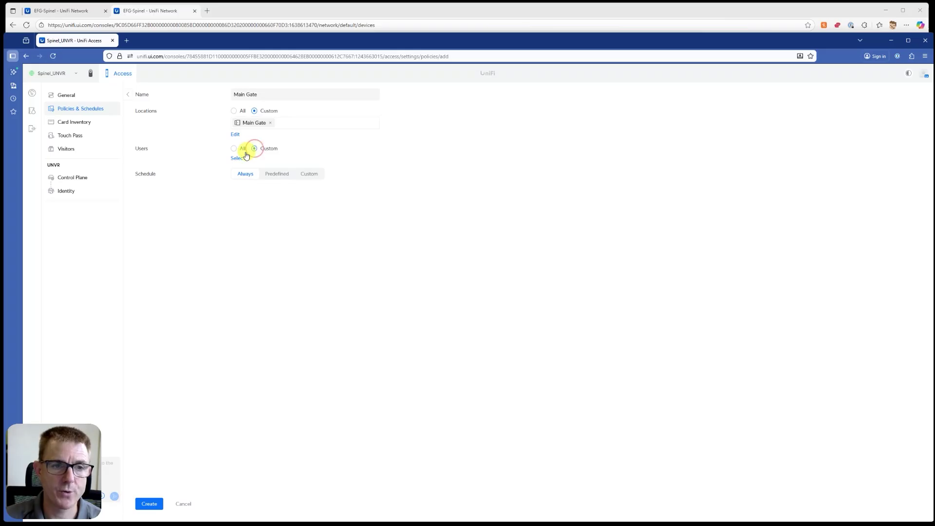
left_click(239, 159)
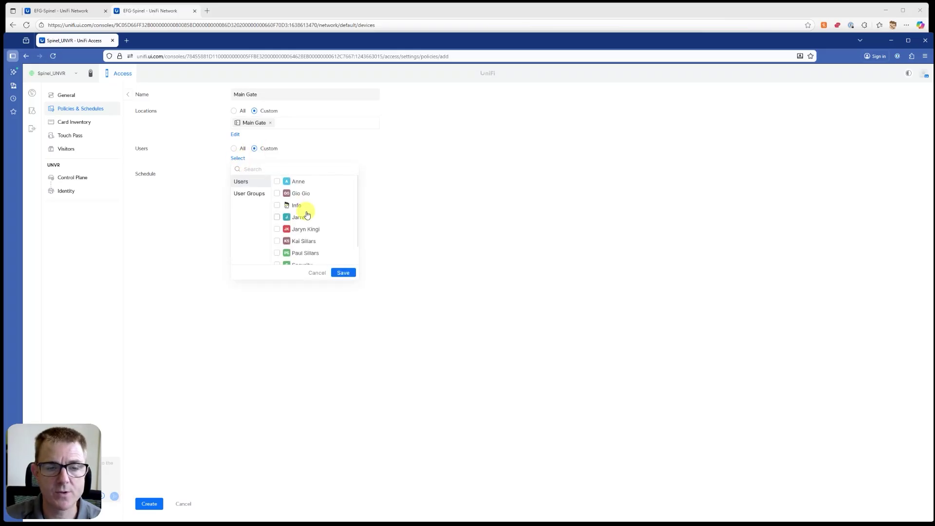
scroll(308, 215, "down", 1)
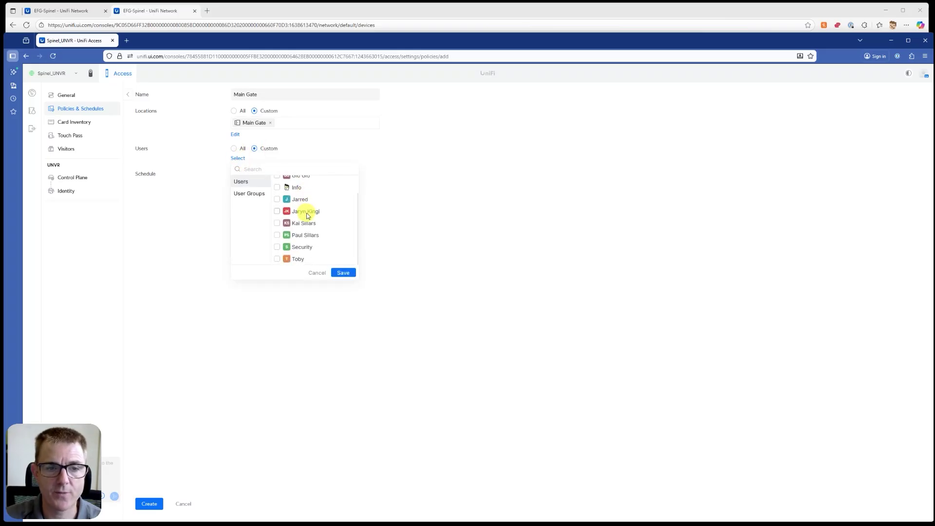
left_click(277, 260)
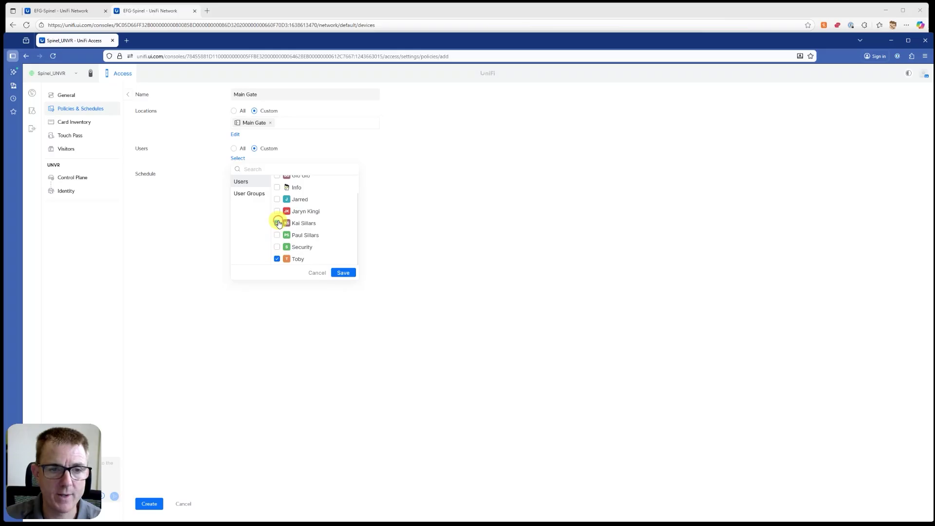
scroll(279, 223, "up", 1)
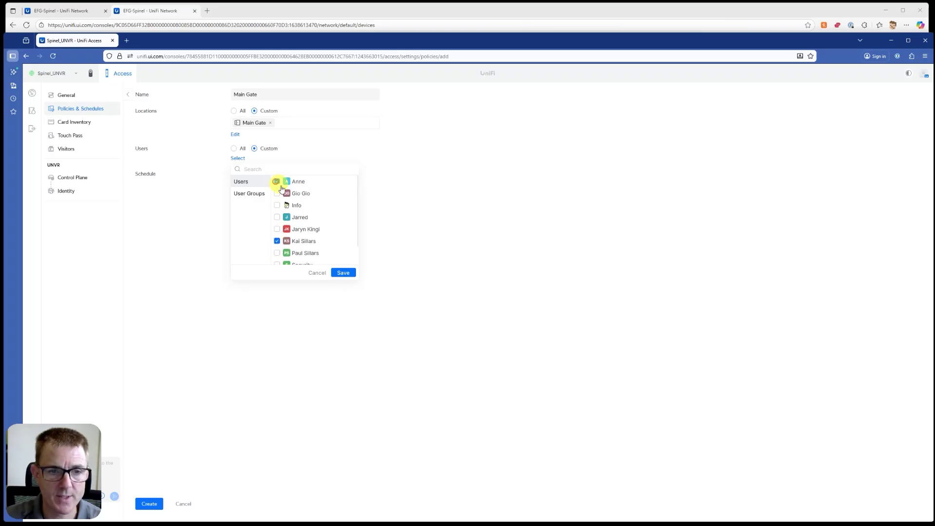
scroll(281, 241, "down", 1)
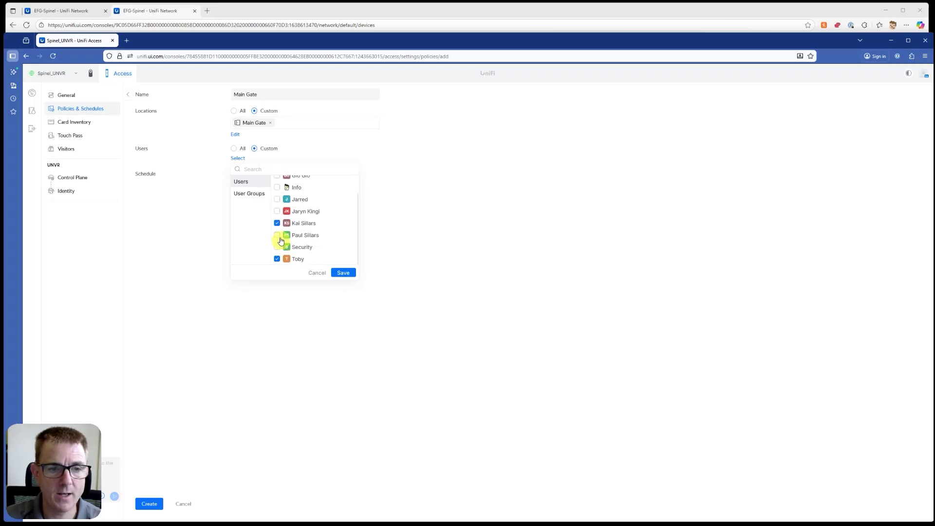
left_click(277, 235)
left_click(277, 247)
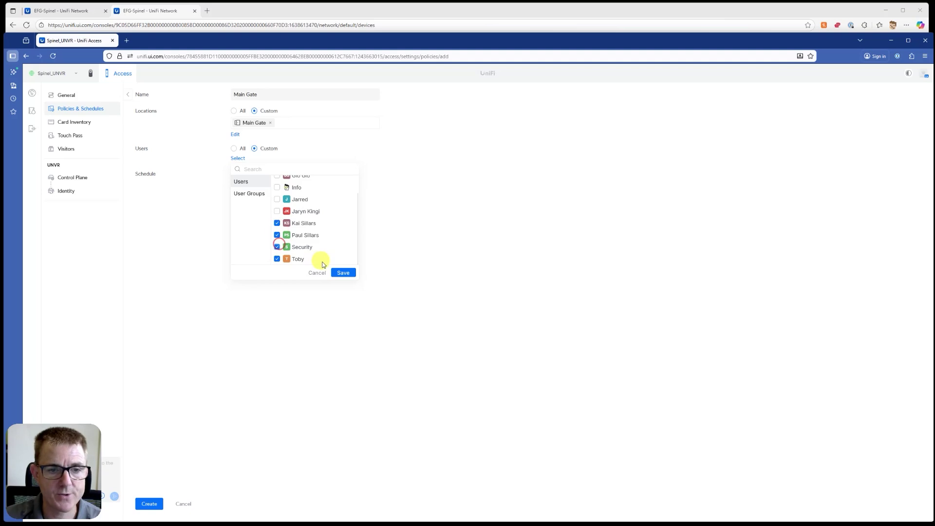
left_click(342, 272)
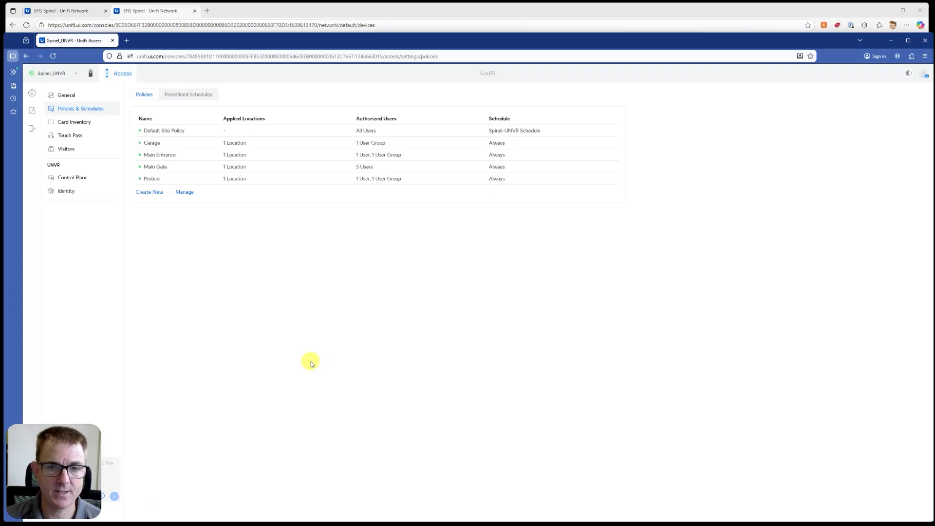
Check the Main Gate policy's authorized users and the available user groups without changing them, and return to the device list
left_click(361, 168)
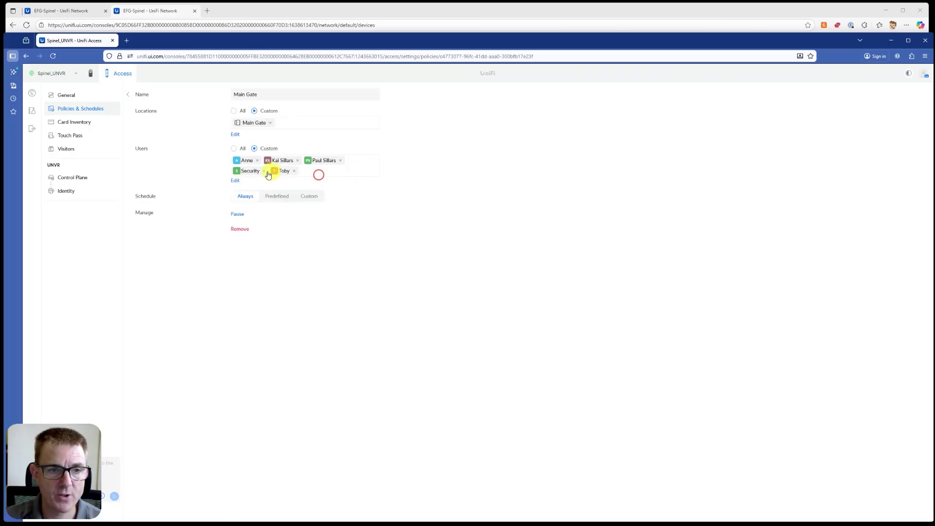
left_click(236, 180)
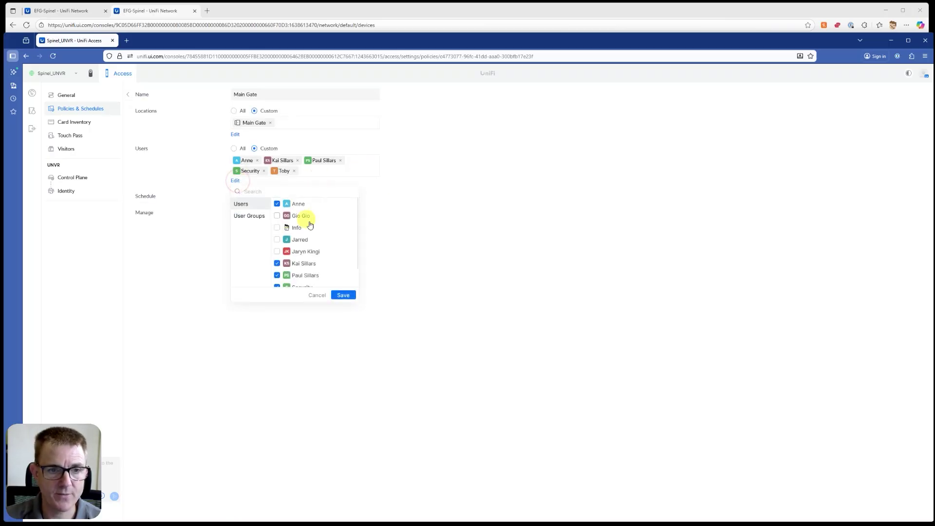
left_click(253, 217)
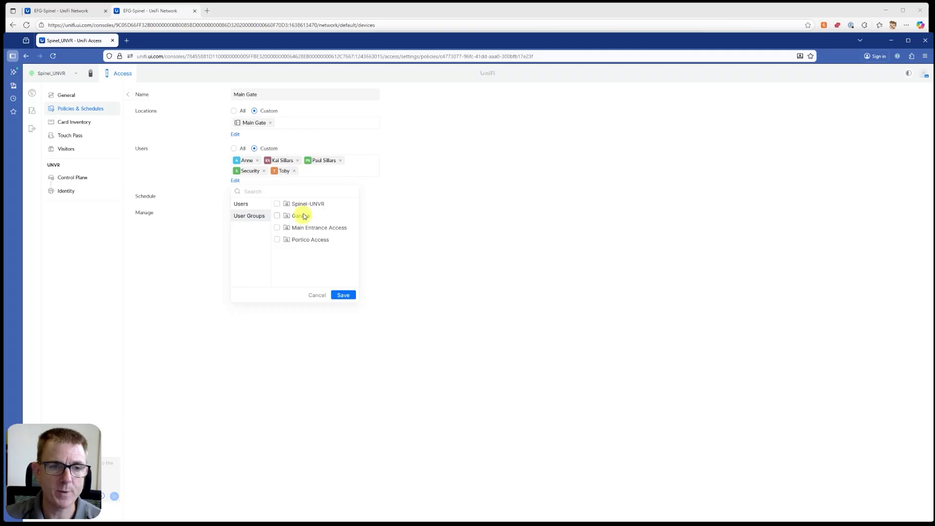
left_click(317, 295)
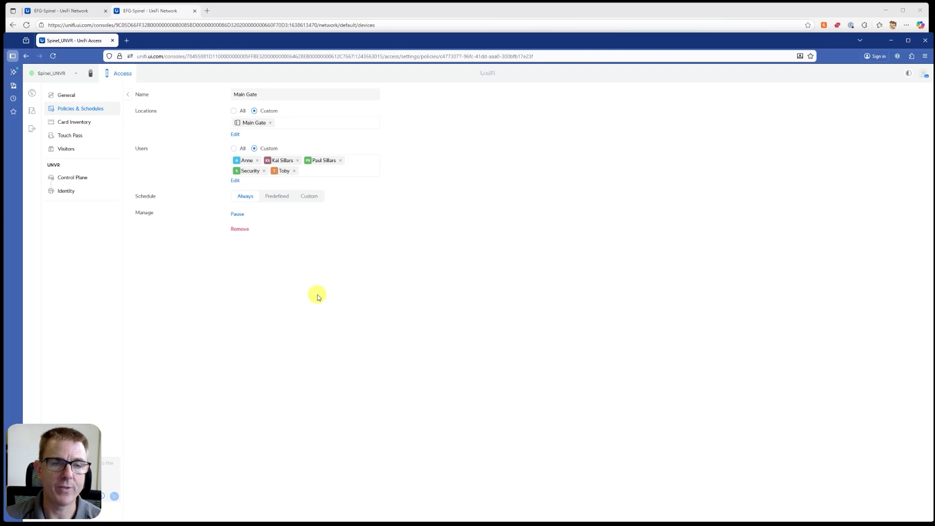
left_click(129, 94)
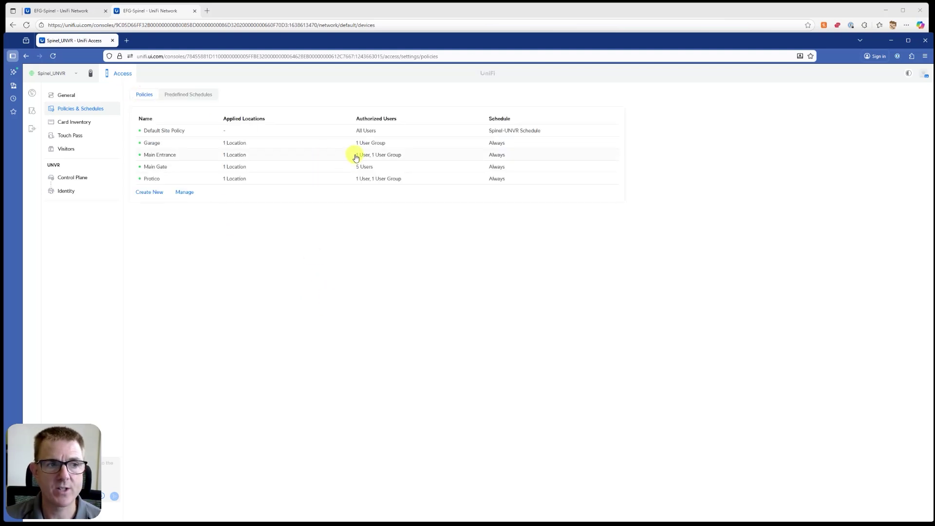
left_click(32, 110)
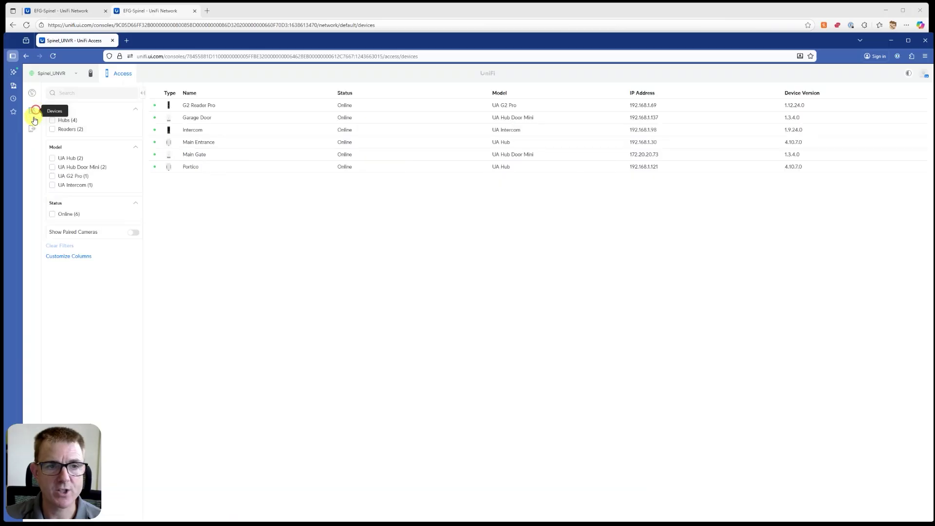